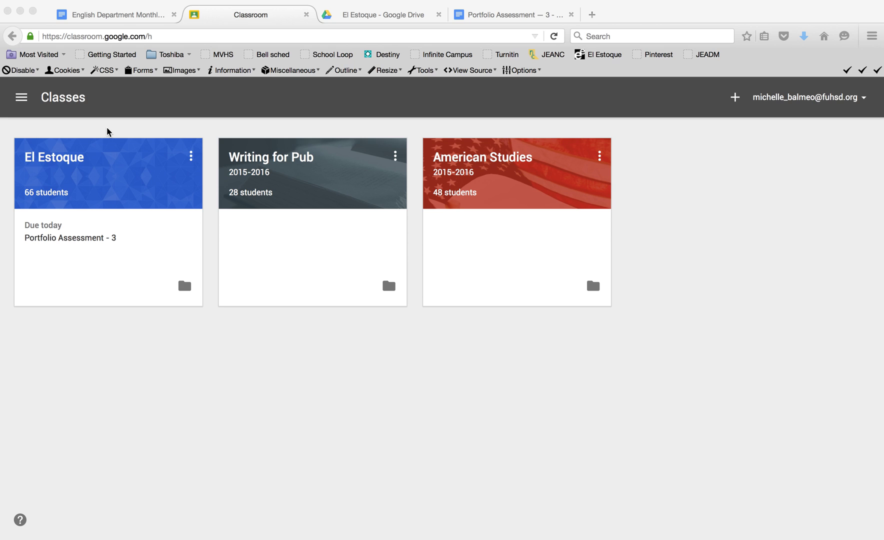
Open the El Estoque class and review Portfolio Assessment 1–3 in its stream.
left_click(63, 135)
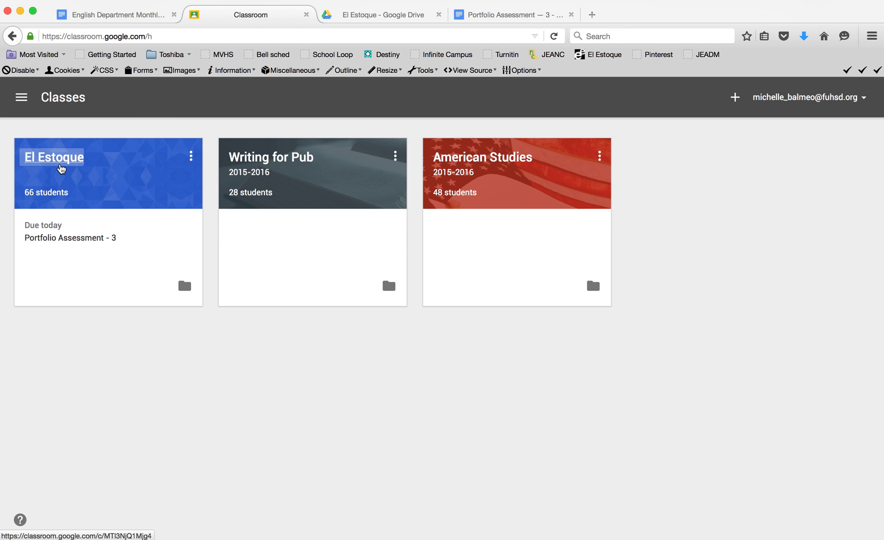
left_click(61, 167)
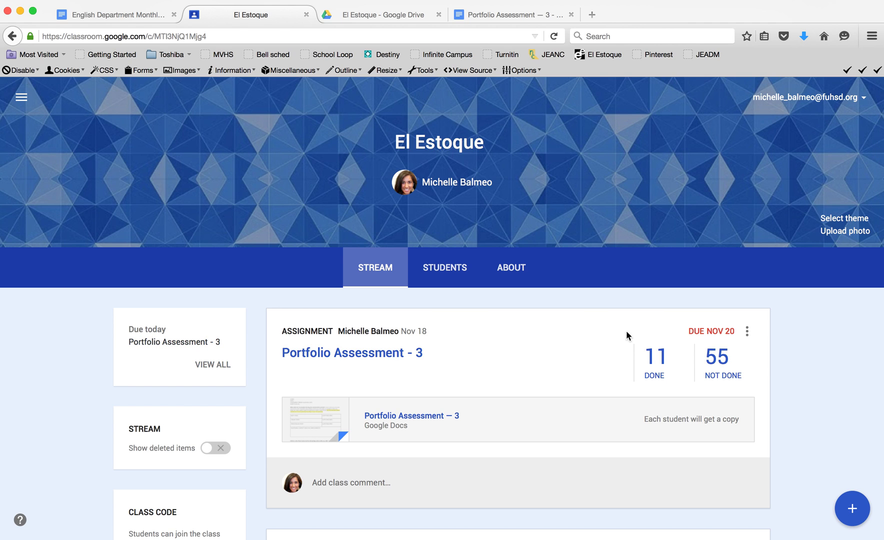
scroll(836, 387, "down", 3)
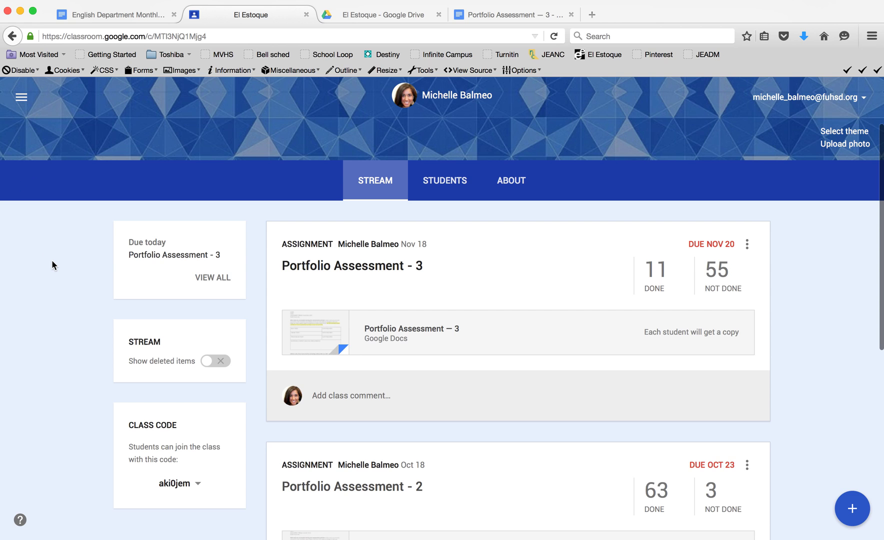
scroll(59, 343, "down", 3)
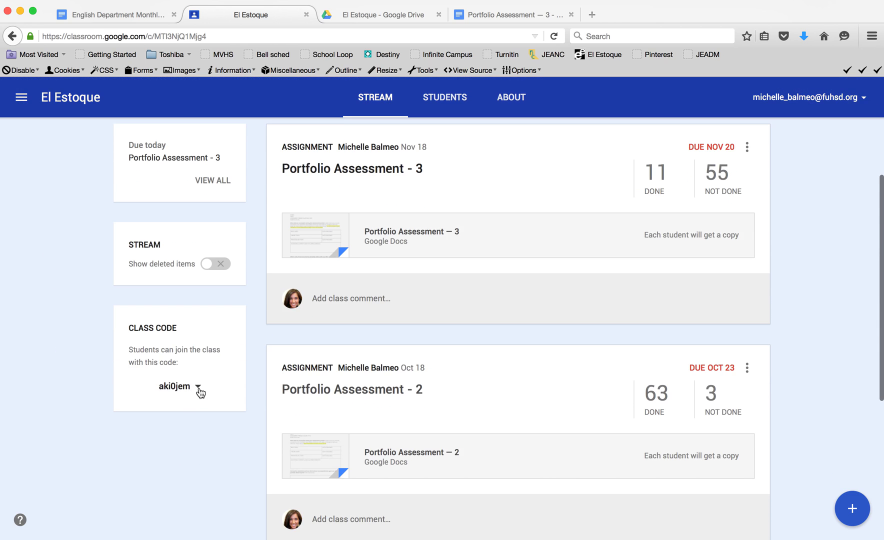
scroll(84, 308, "up", 2)
scroll(85, 309, "up", 3)
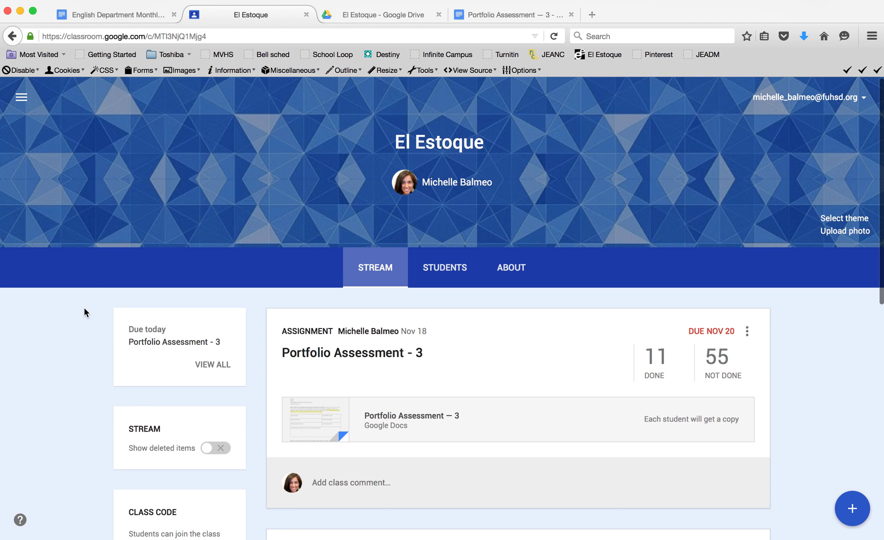
scroll(806, 336, "down", 3)
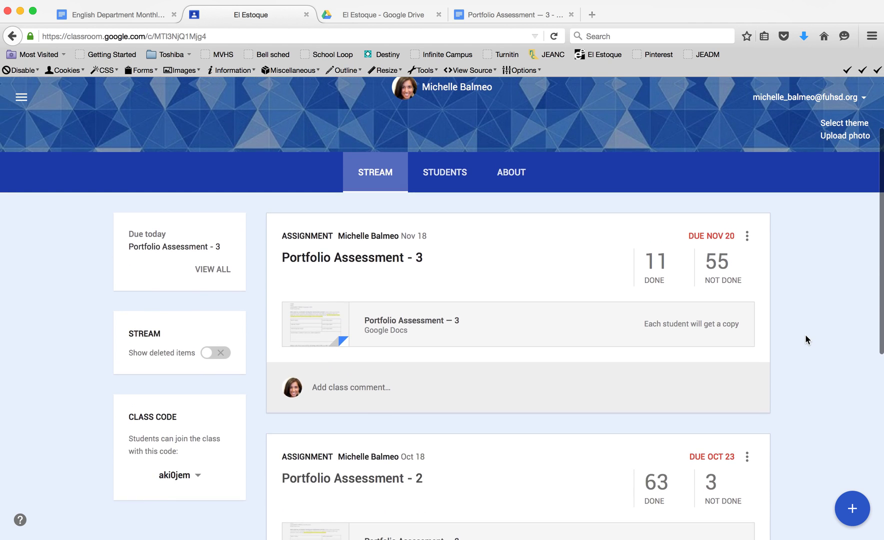
scroll(820, 350, "down", 10)
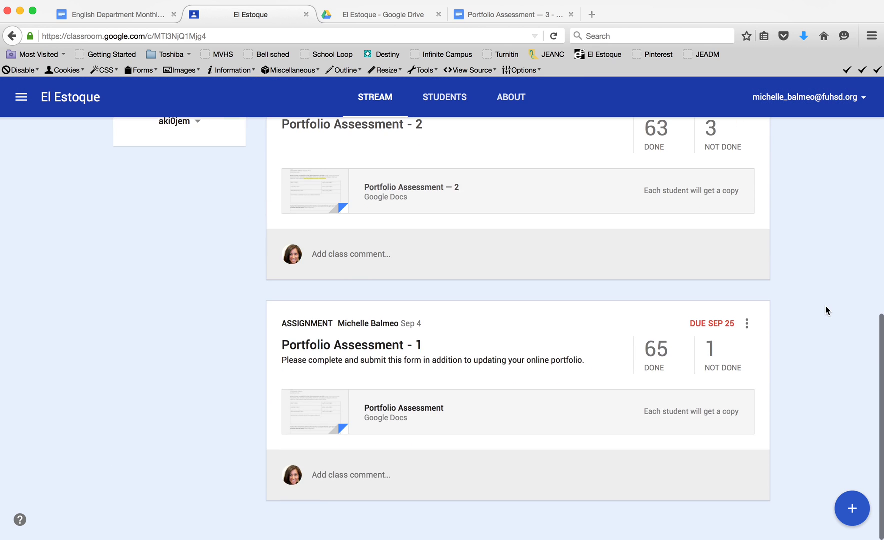
scroll(854, 364, "up", 10)
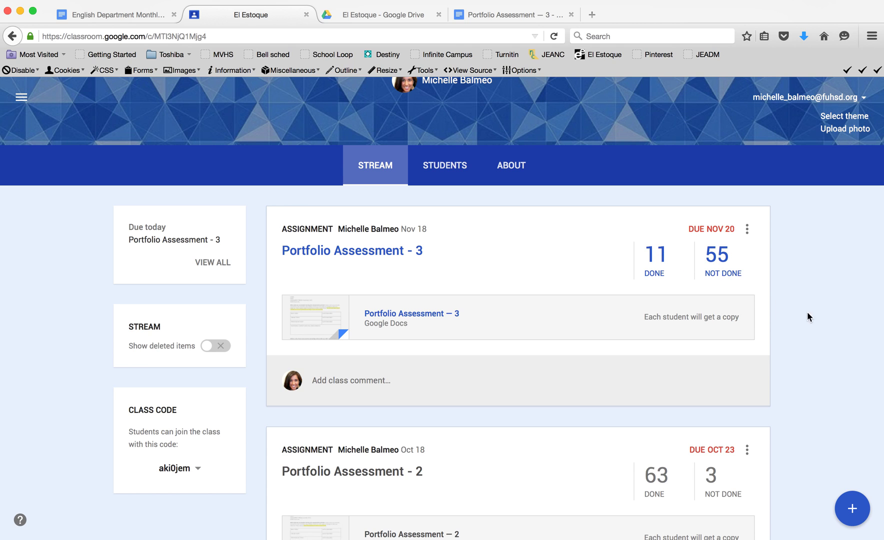
scroll(834, 349, "down", 5)
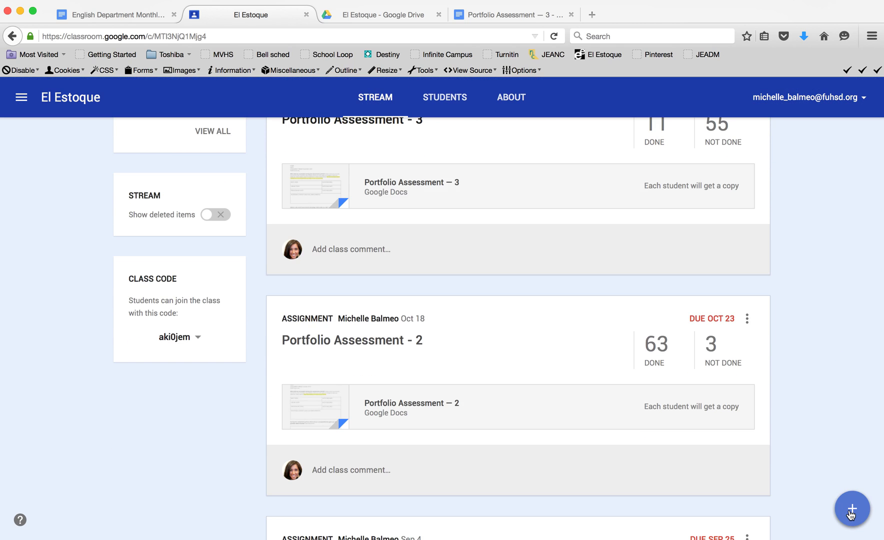
Create a new assignment titled 'Sample portfolio', keeping the Nov 23 due date.
mouse_move(852, 514)
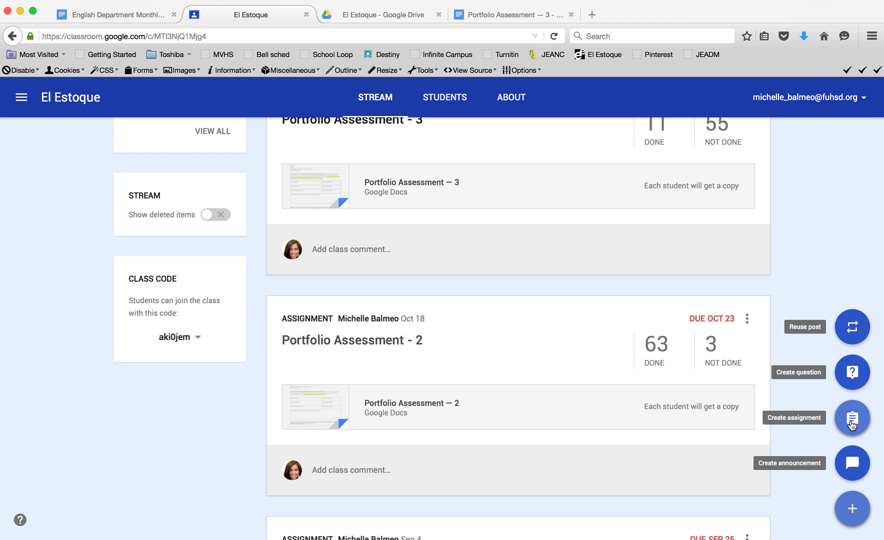
left_click(852, 424)
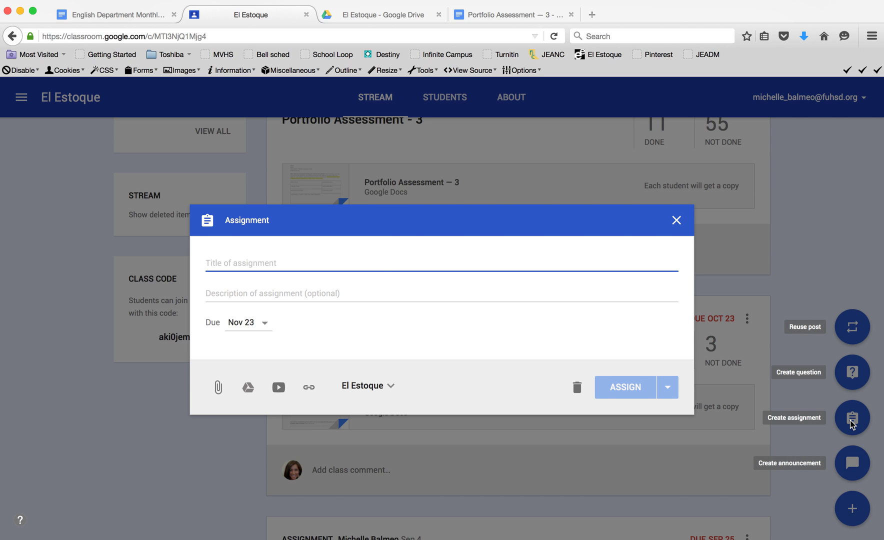
type("Sample portfolio")
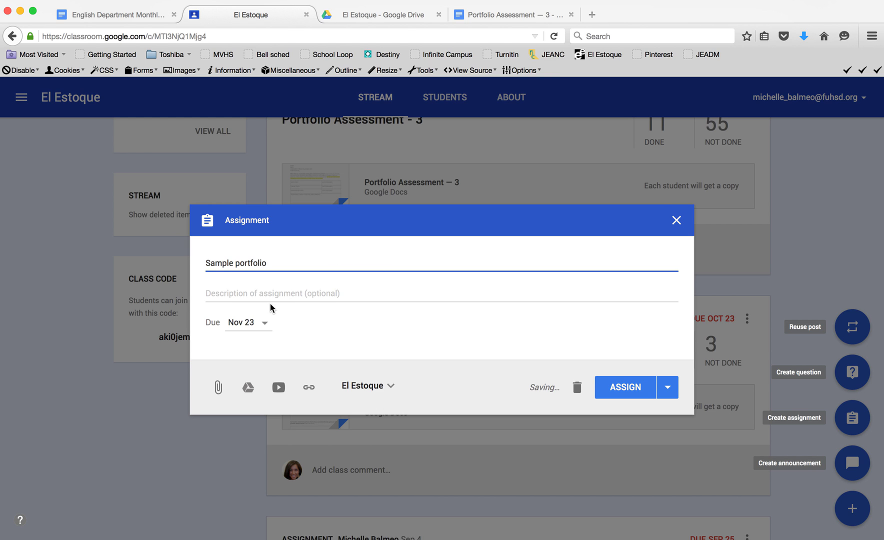
left_click(264, 323)
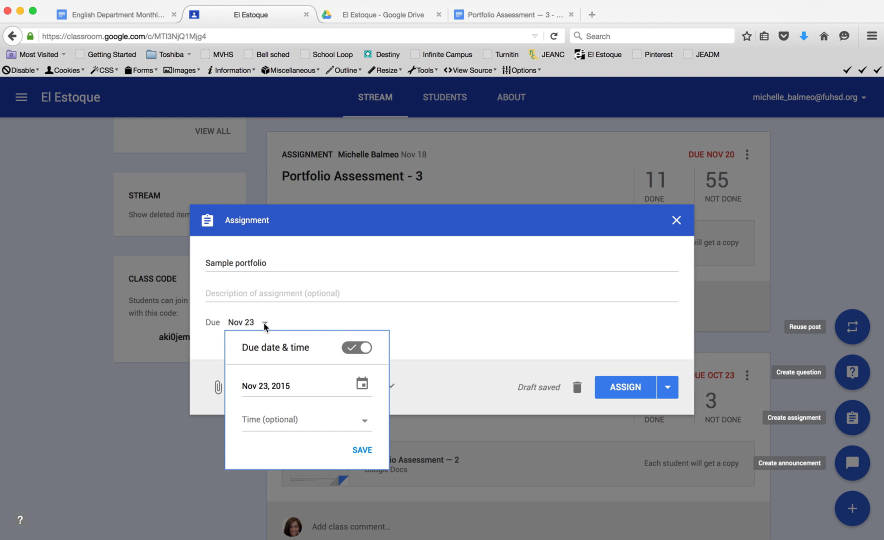
left_click(455, 341)
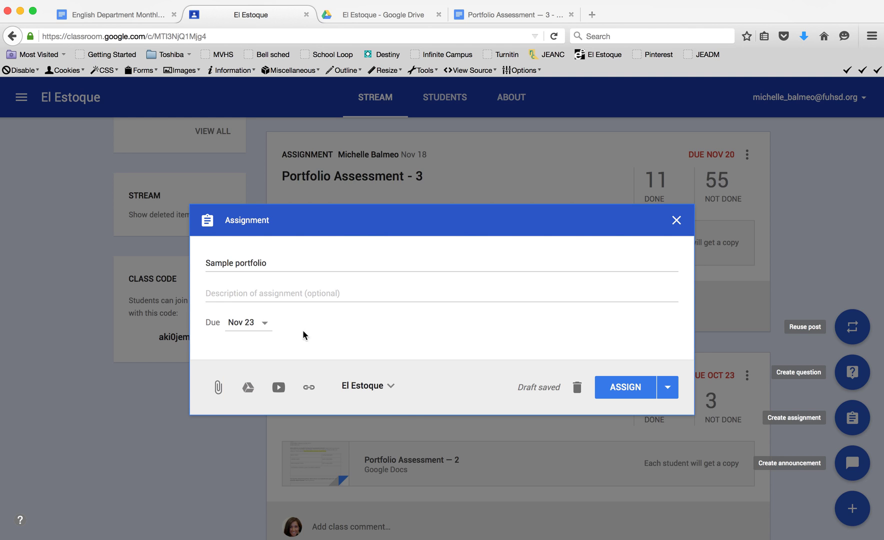
left_click(248, 388)
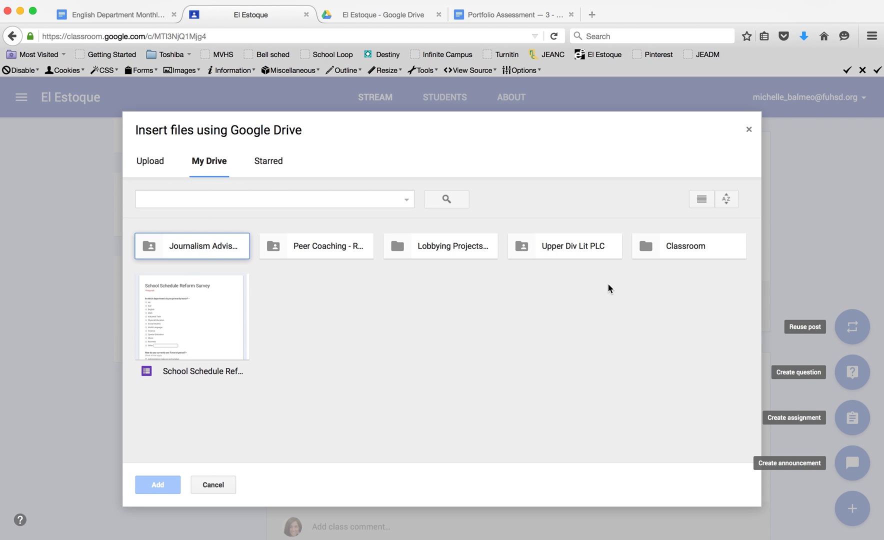
Attach the 'Portfolio Assessment — 3' Doc from the Drive folder Classroom > El Estoque.
double_click(666, 247)
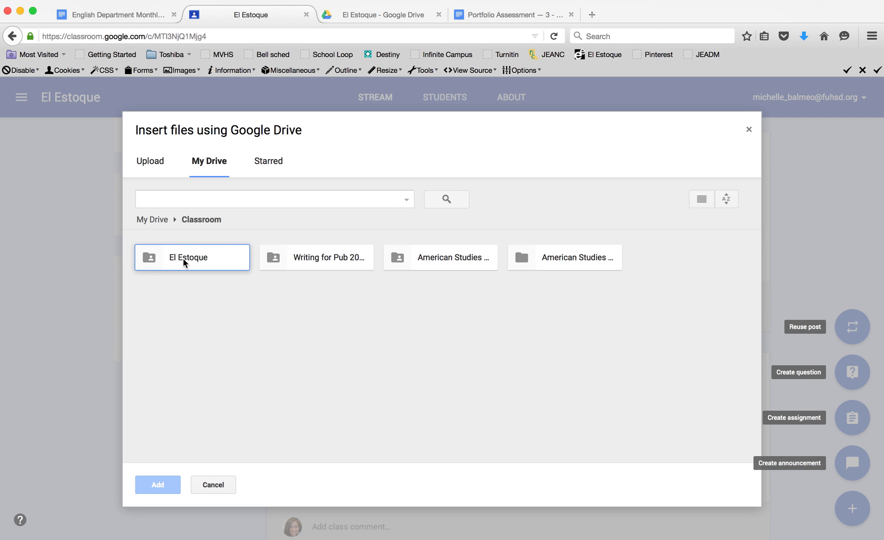
double_click(183, 258)
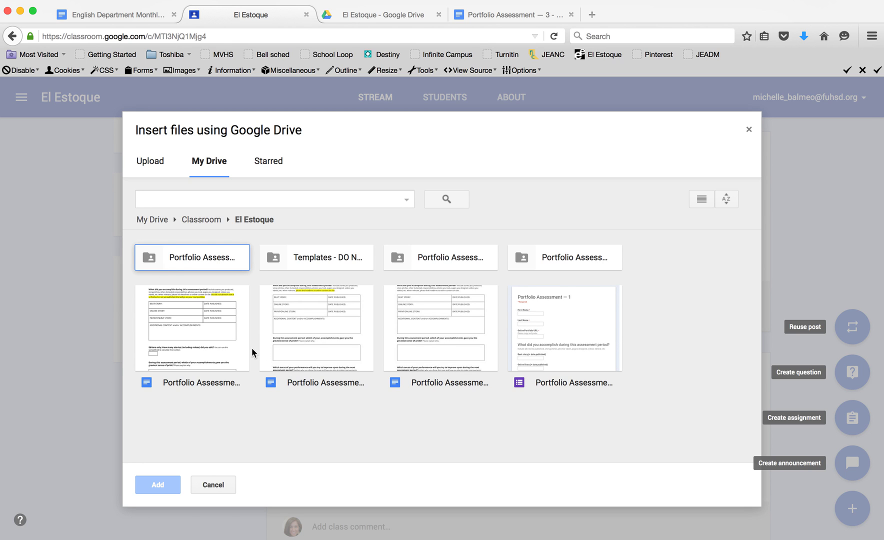
left_click(429, 388)
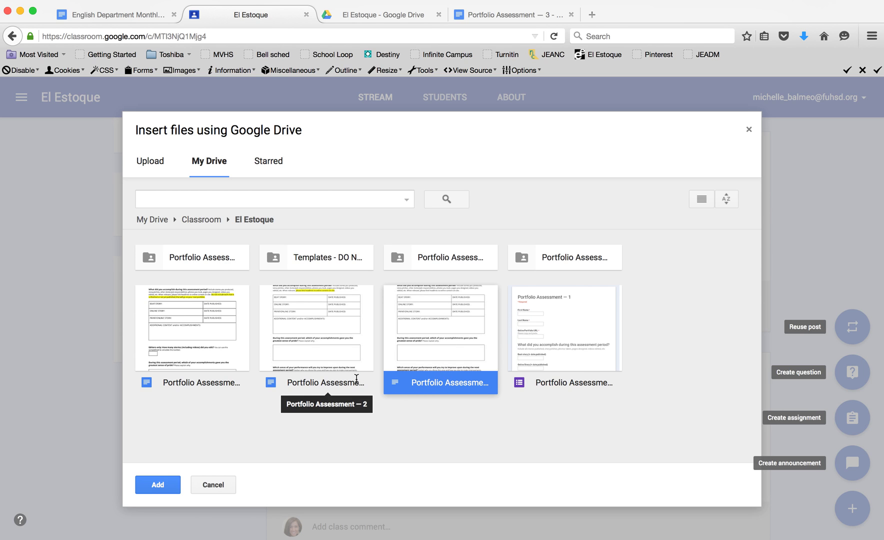
left_click(188, 381)
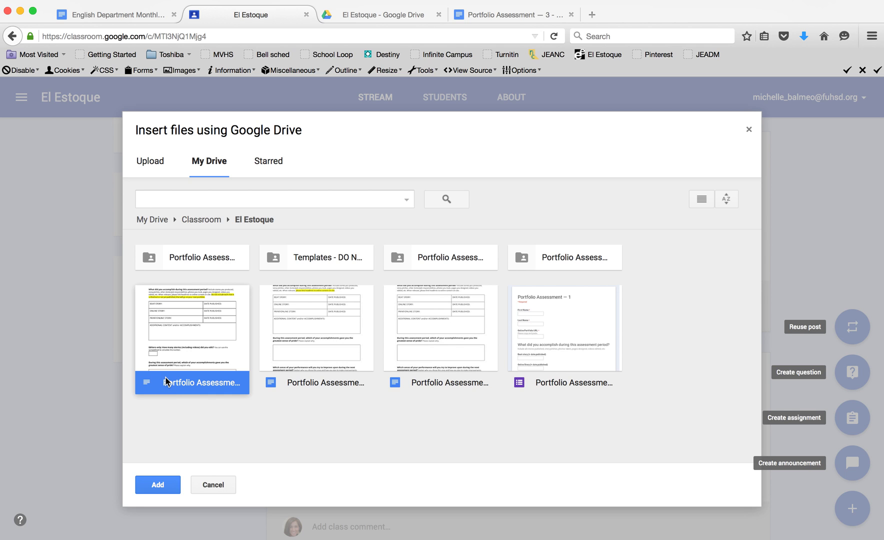
left_click(174, 486)
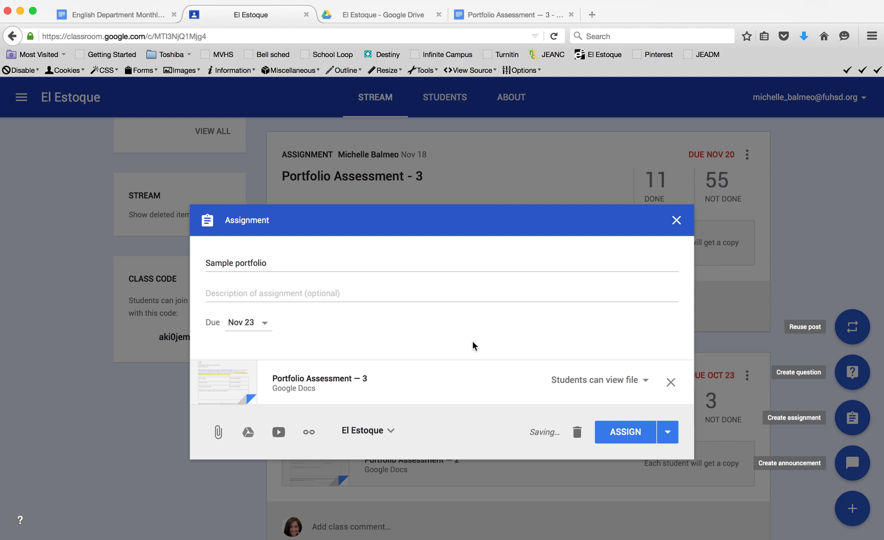
Set the attached Doc to 'Make a copy for each student' and close the saved draft.
left_click(646, 381)
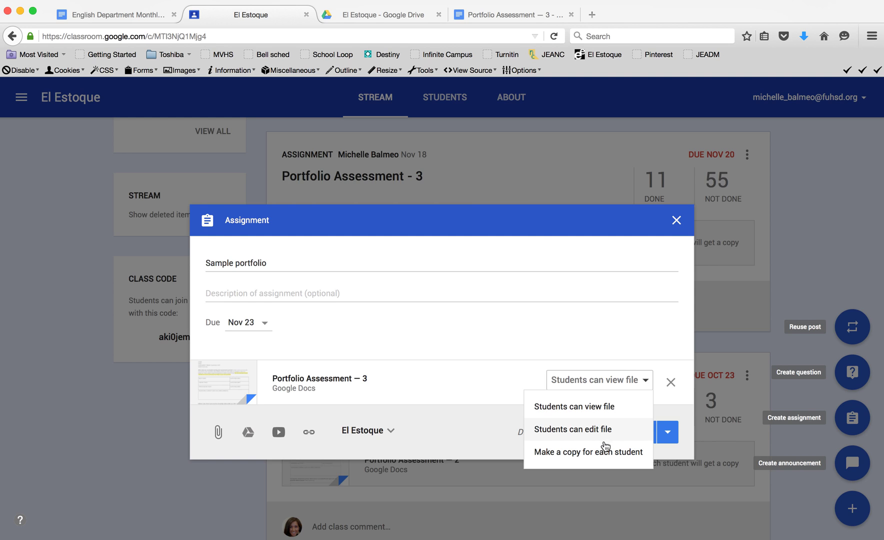
left_click(565, 455)
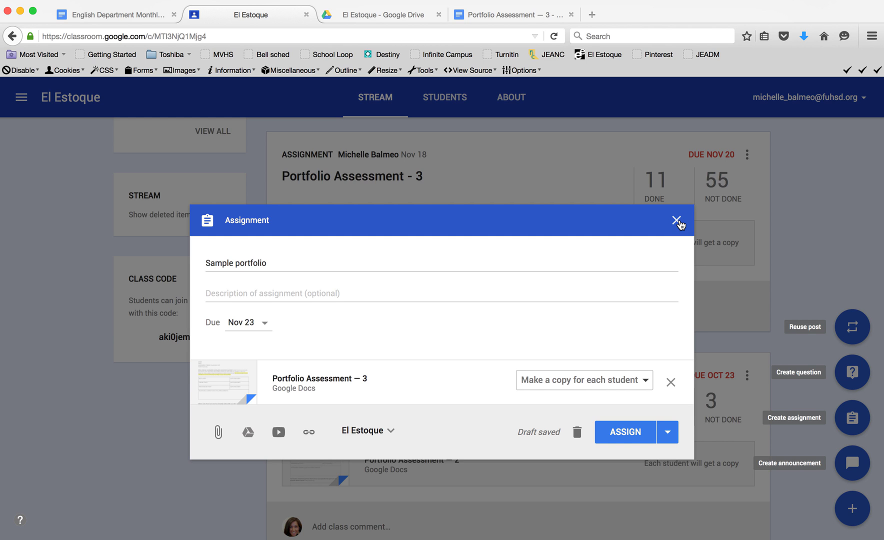
left_click(677, 220)
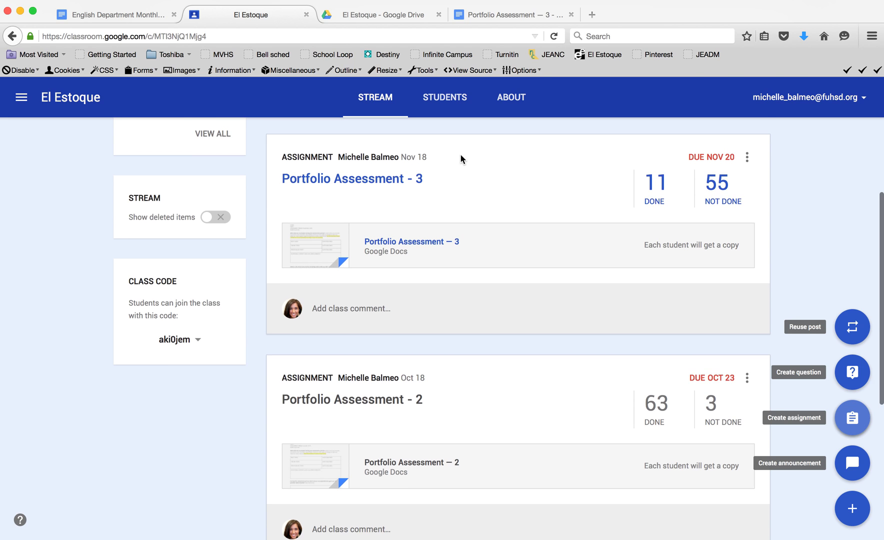
Open the Portfolio Assessment - 3 Student Work page and review the student submission list.
scroll(460, 154, "up", 3)
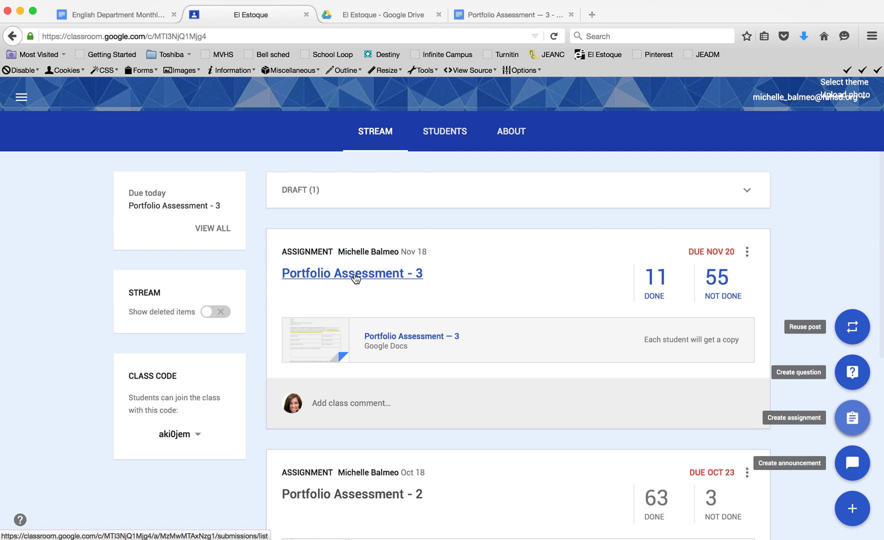
scroll(551, 504, "down", 1)
left_click(389, 250)
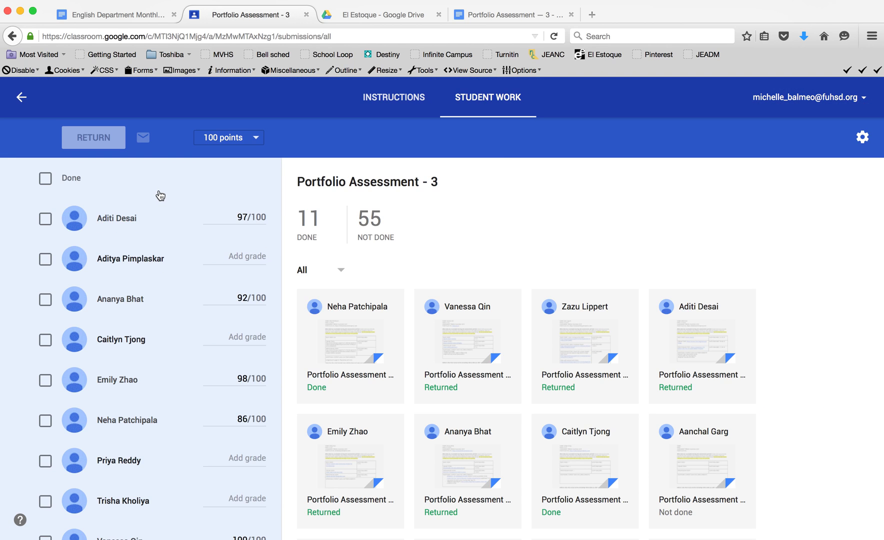
scroll(174, 393, "down", 5)
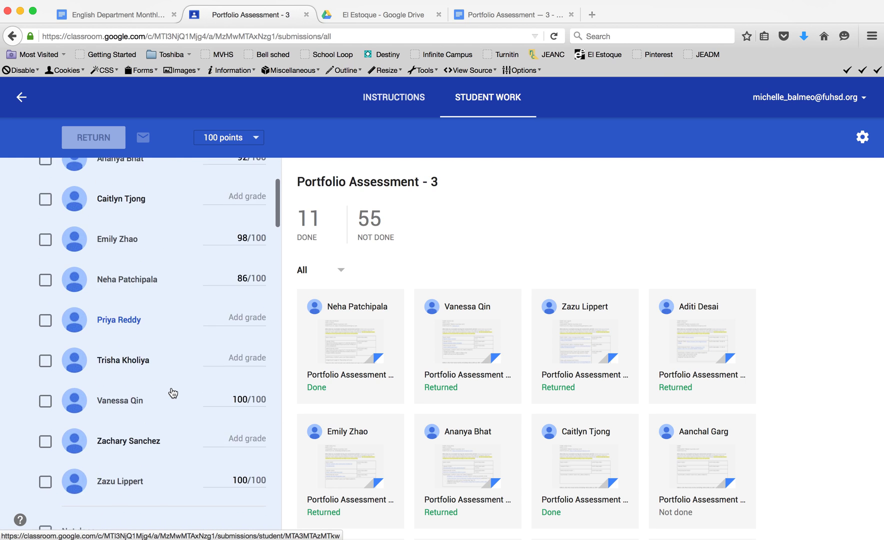
scroll(172, 392, "down", 2)
scroll(172, 392, "up", 6)
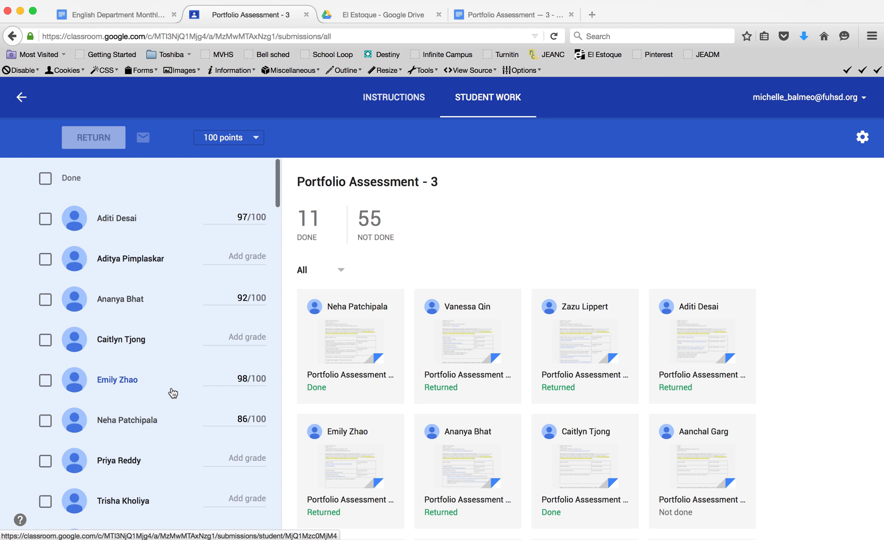
scroll(176, 500, "down", 3)
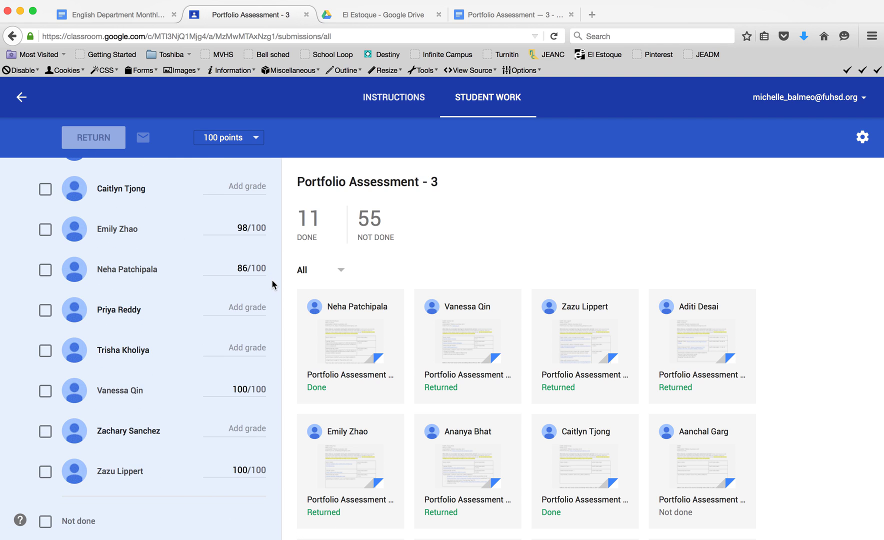
scroll(255, 359, "down", 4)
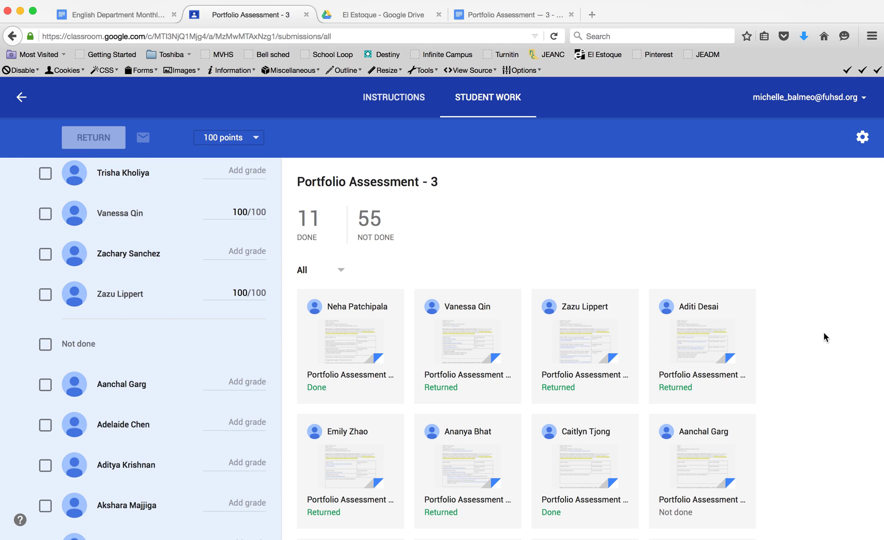
scroll(232, 328, "up", 7)
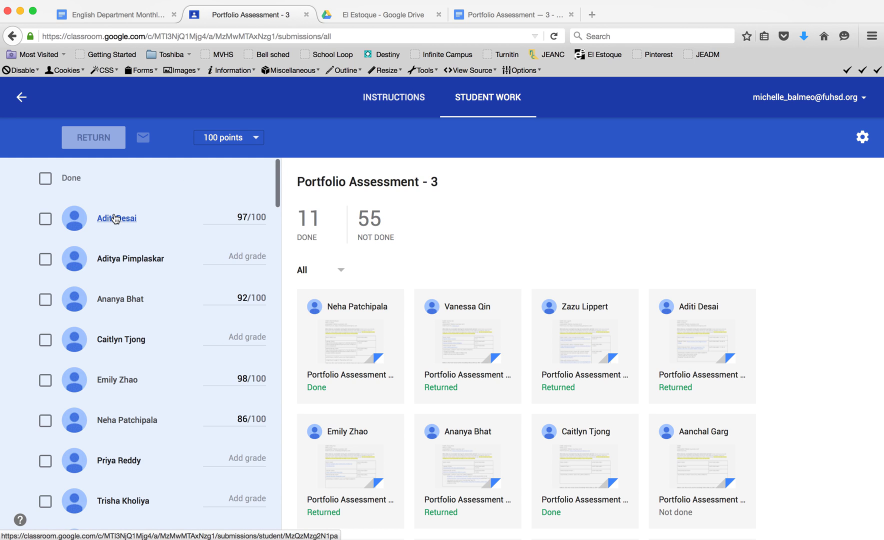
scroll(570, 396, "down", 2)
scroll(519, 360, "up", 2)
left_click(342, 277)
Filter submissions to Done and read one student's Portfolio Assessment — 3 answers and feedback comments.
left_click(332, 295)
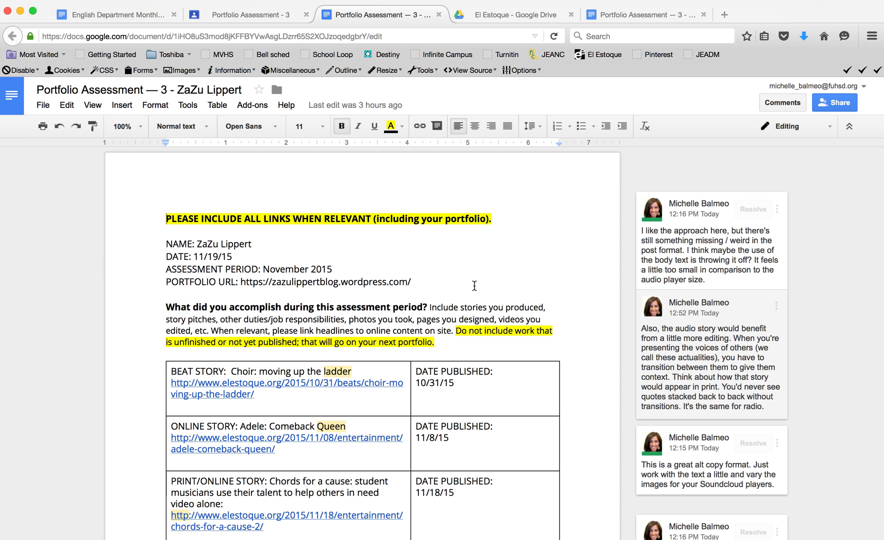
scroll(475, 285, "down", 7)
scroll(475, 274, "down", 8)
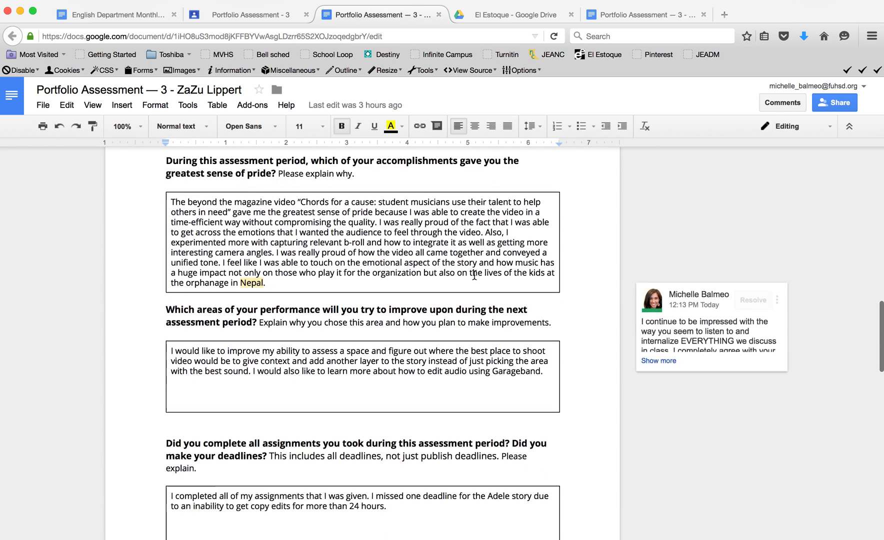
scroll(475, 275, "down", 10)
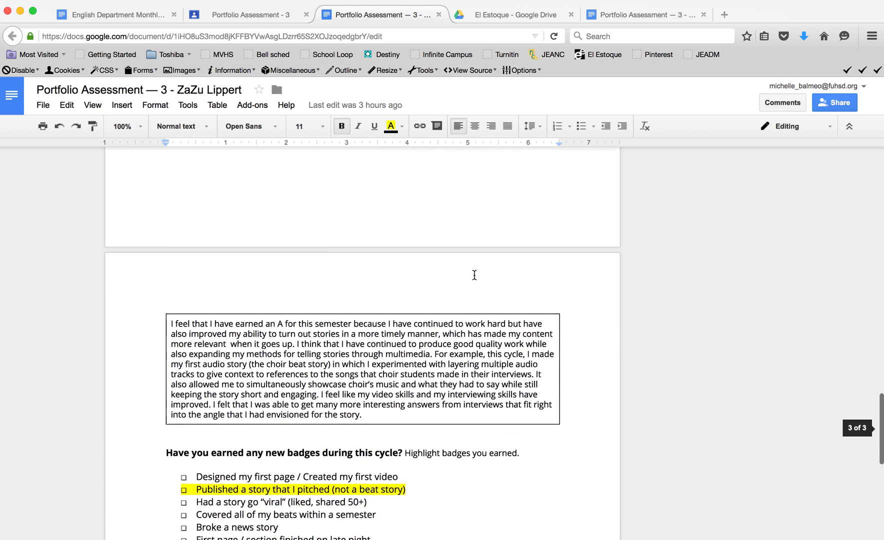
scroll(475, 275, "up", 20)
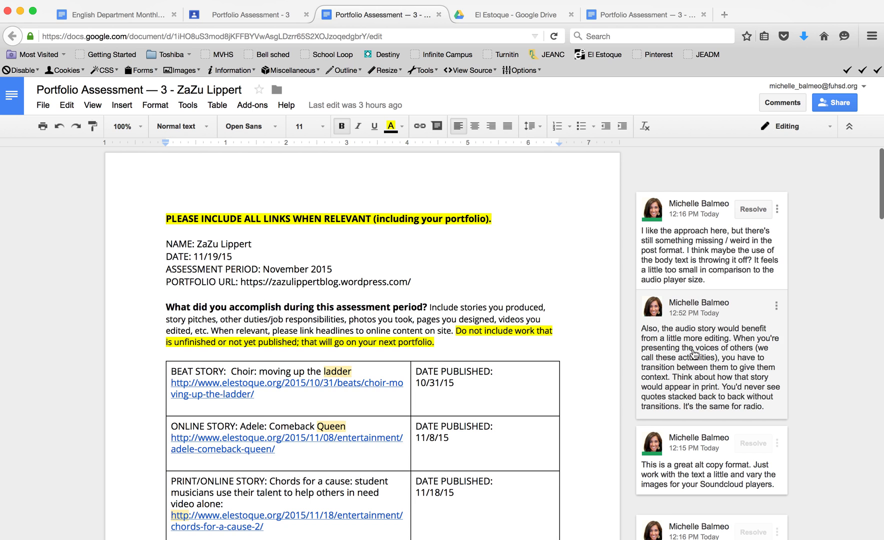
scroll(695, 354, "down", 3)
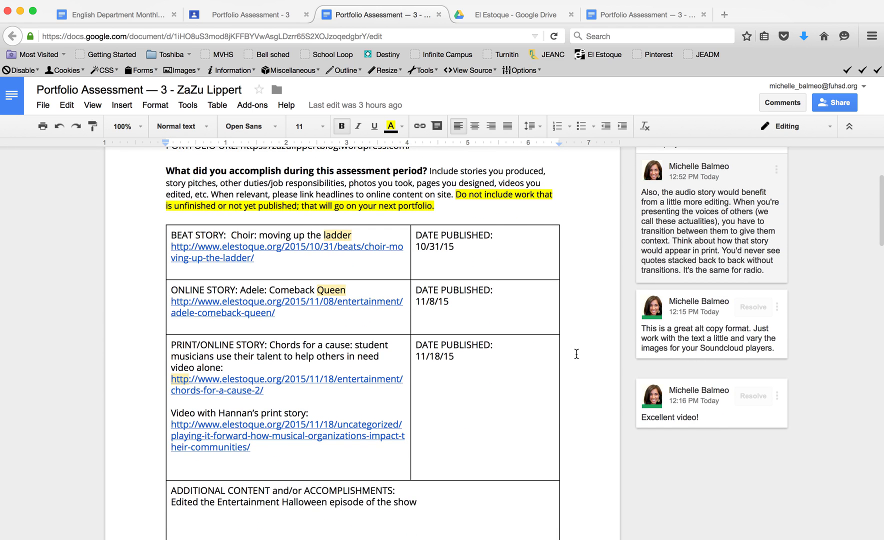
scroll(560, 452, "down", 1)
scroll(560, 451, "down", 10)
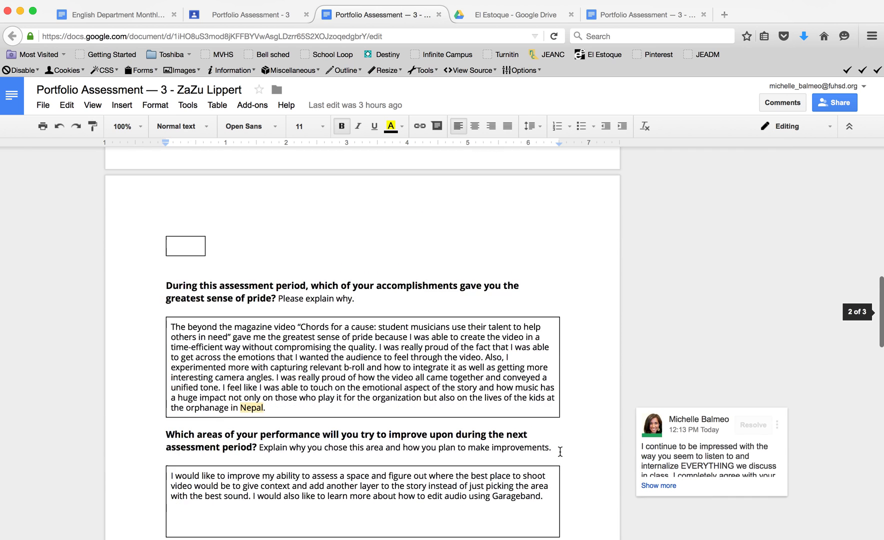
scroll(561, 452, "down", 6)
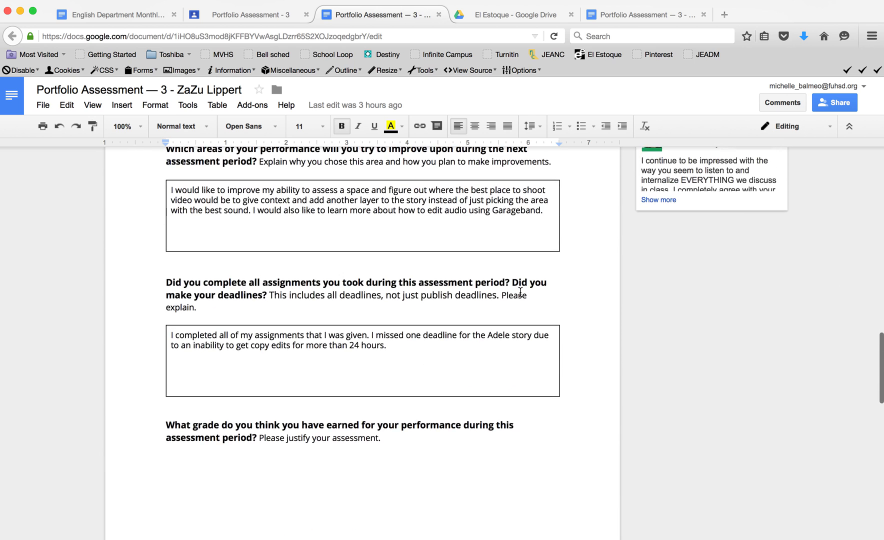
Close the student's Doc and look over the done submissions graded out of 100.
left_click(439, 14)
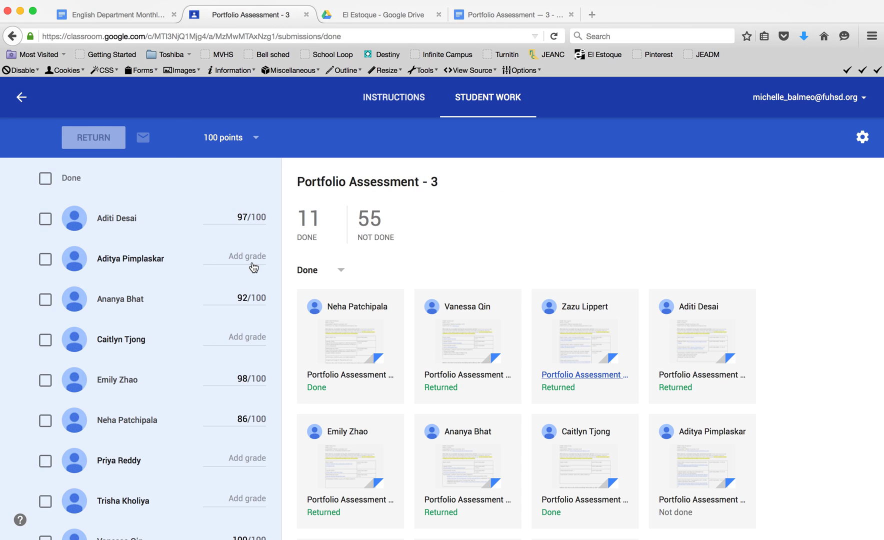
scroll(190, 438, "down", 5)
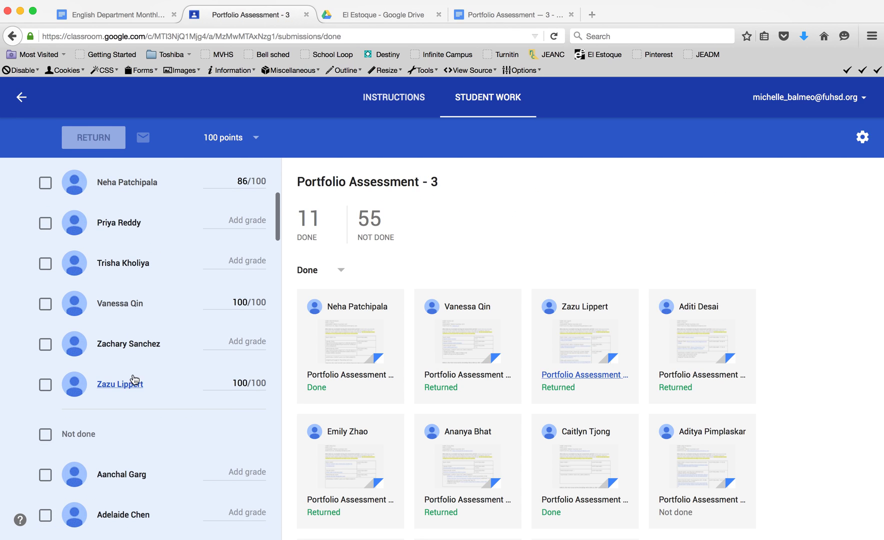
scroll(170, 381, "up", 4)
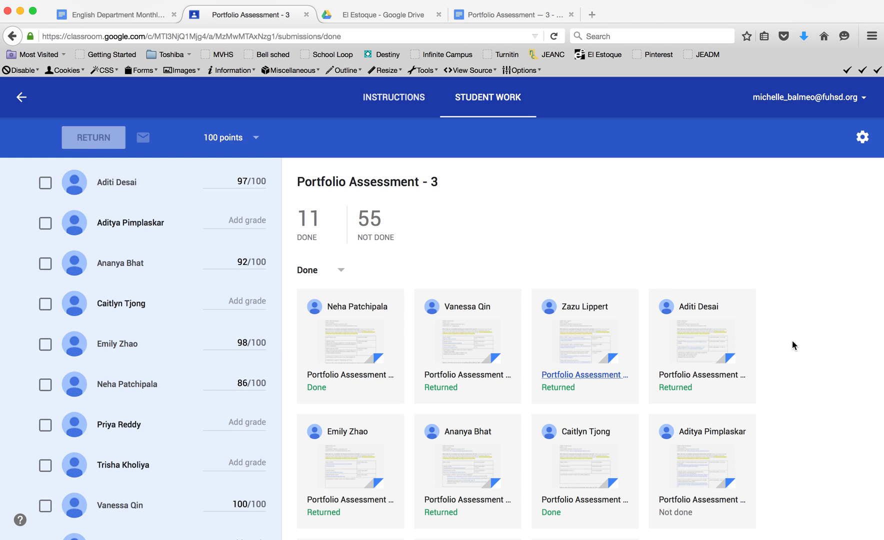
scroll(793, 341, "down", 4)
scroll(792, 340, "up", 4)
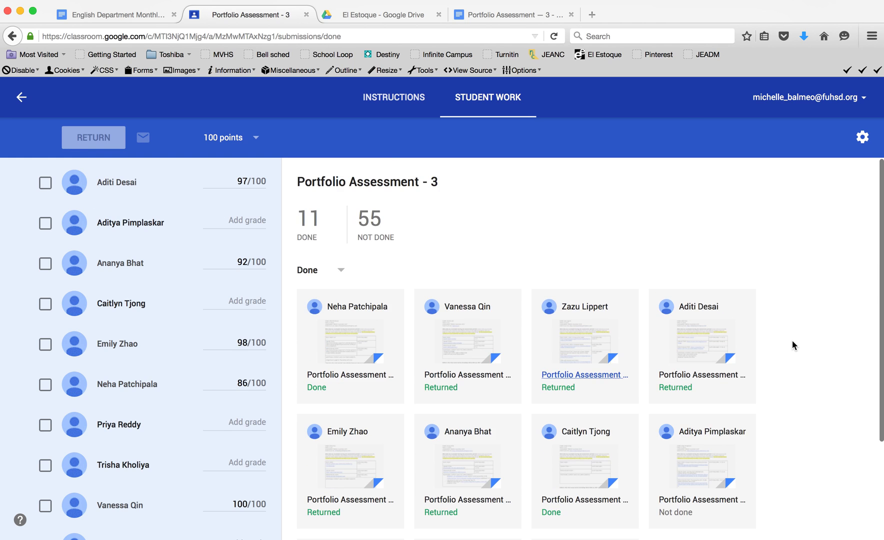